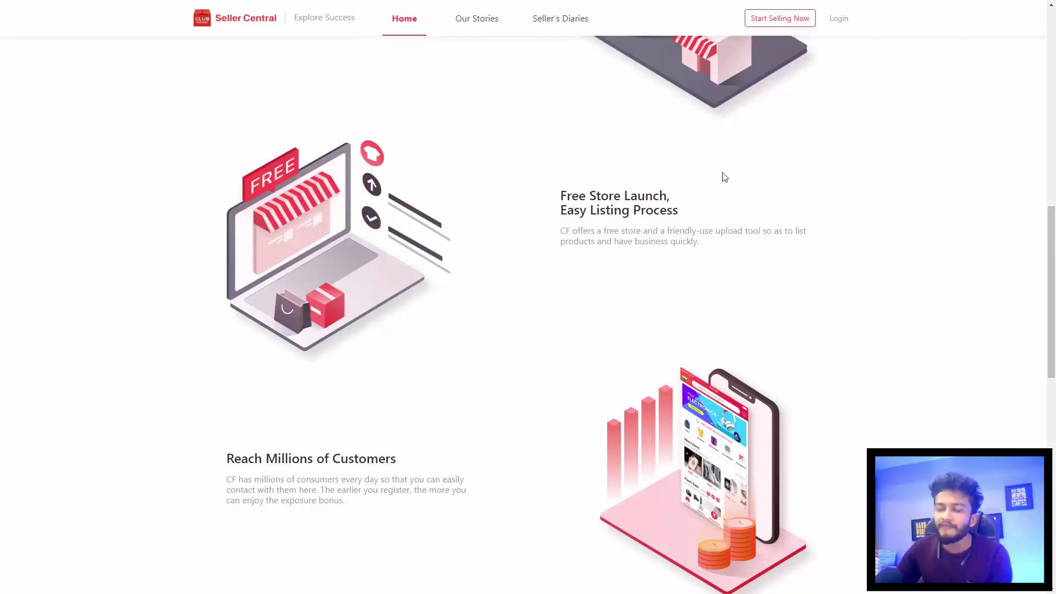
{"action": "scroll", "coordinate": [724, 178], "scroll_direction": "down", "scroll_amount": 2}
{"action": "scroll", "coordinate": [637, 266], "scroll_direction": "down", "scroll_amount": 3}
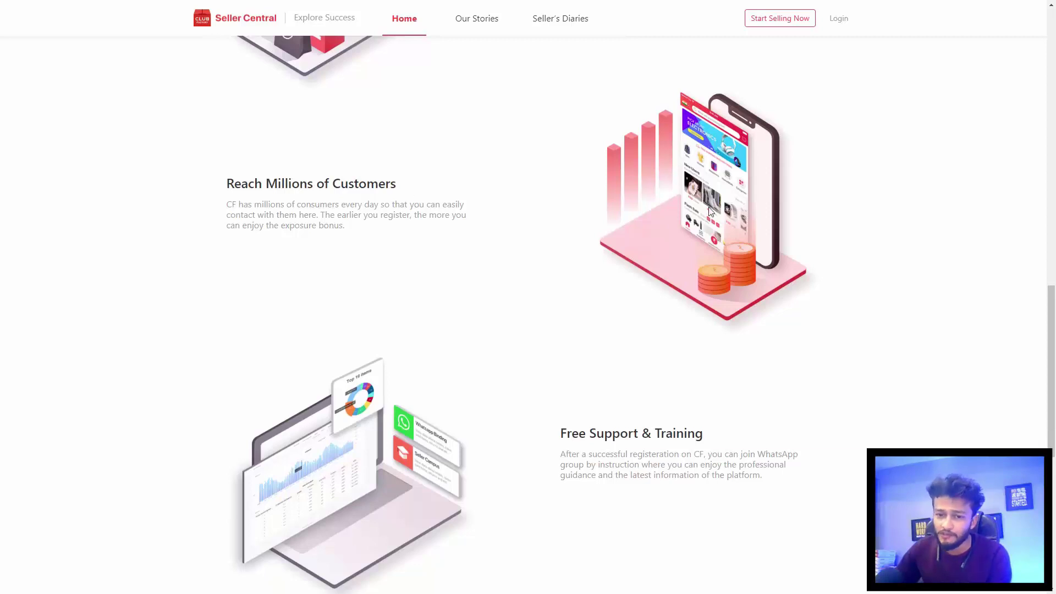
{"action": "scroll", "coordinate": [710, 212], "scroll_direction": "down", "scroll_amount": 2}
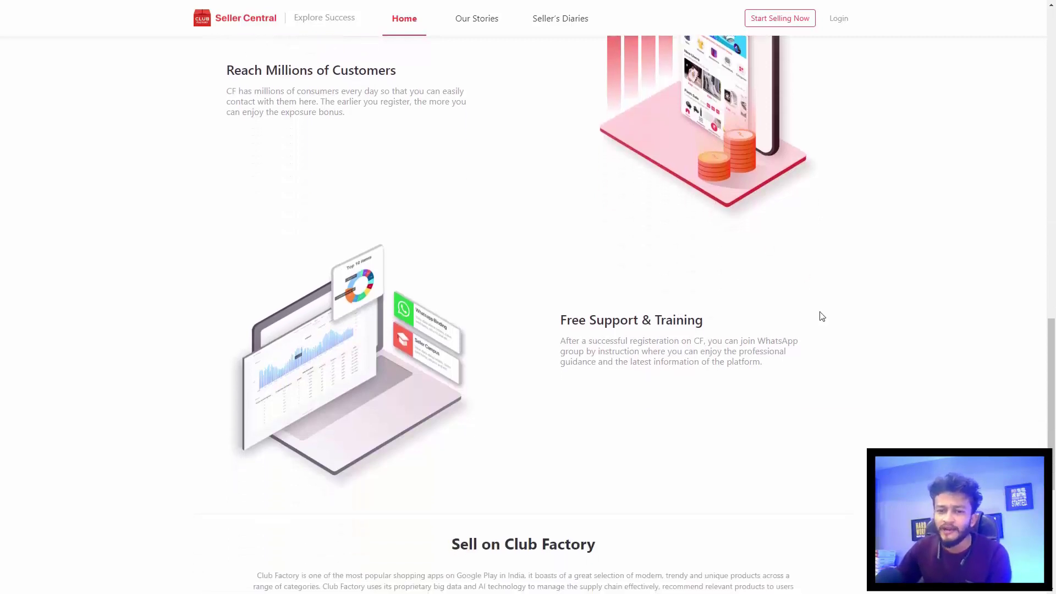
{"action": "scroll", "coordinate": [820, 314], "scroll_direction": "down", "scroll_amount": 1}
{"action": "scroll", "coordinate": [750, 286], "scroll_direction": "down", "scroll_amount": 1}
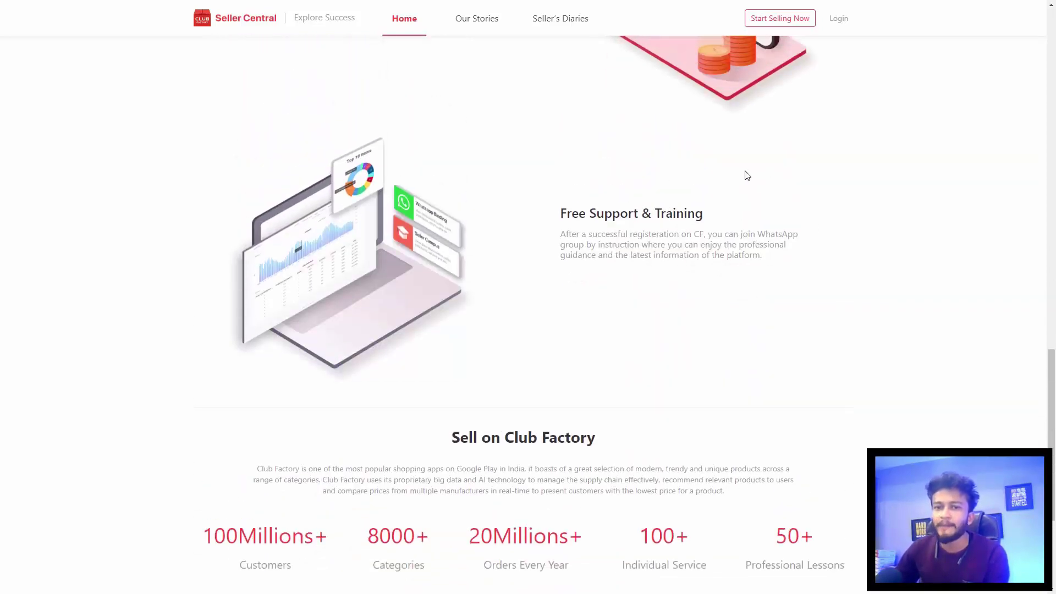
{"action": "scroll", "coordinate": [755, 193], "scroll_direction": "down", "scroll_amount": 4}
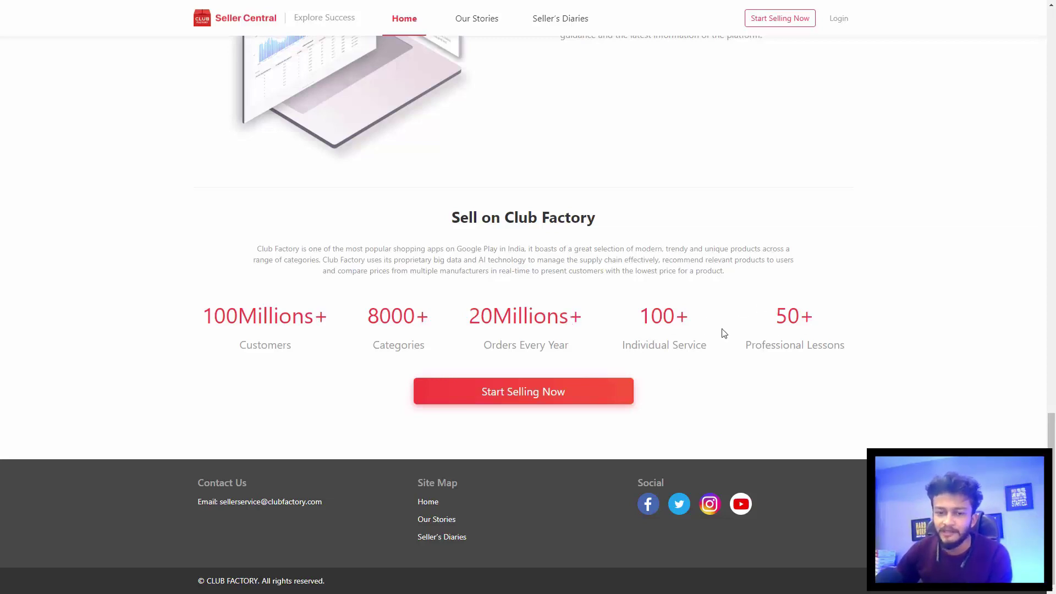
{"action": "scroll", "coordinate": [797, 333], "scroll_direction": "up", "scroll_amount": 20}
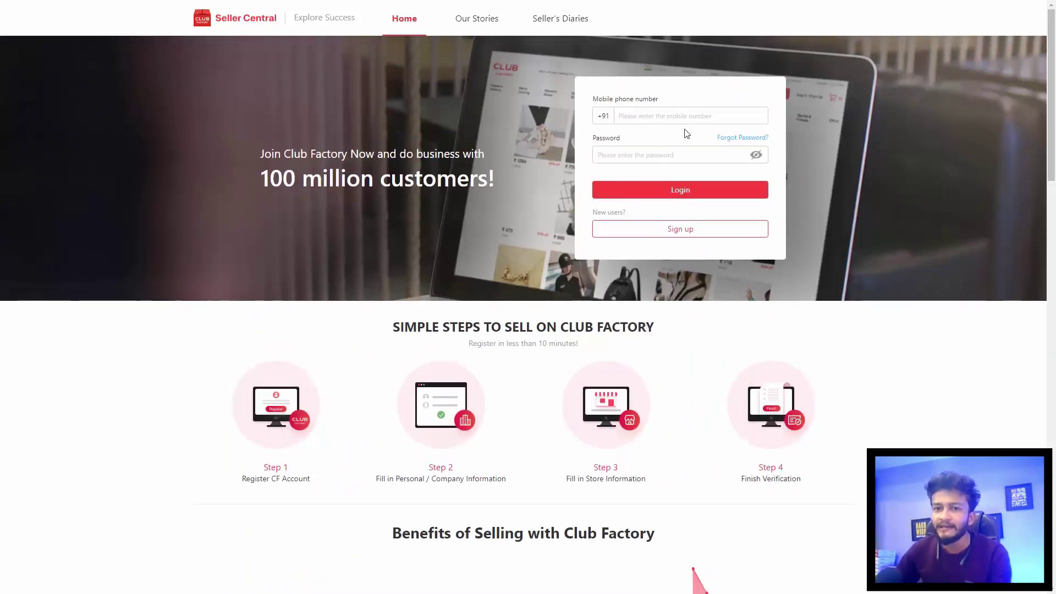
Start a new seller registration, enter the mobile number and request an SMS verification code.
{"action": "left_click", "coordinate": [685, 116]}
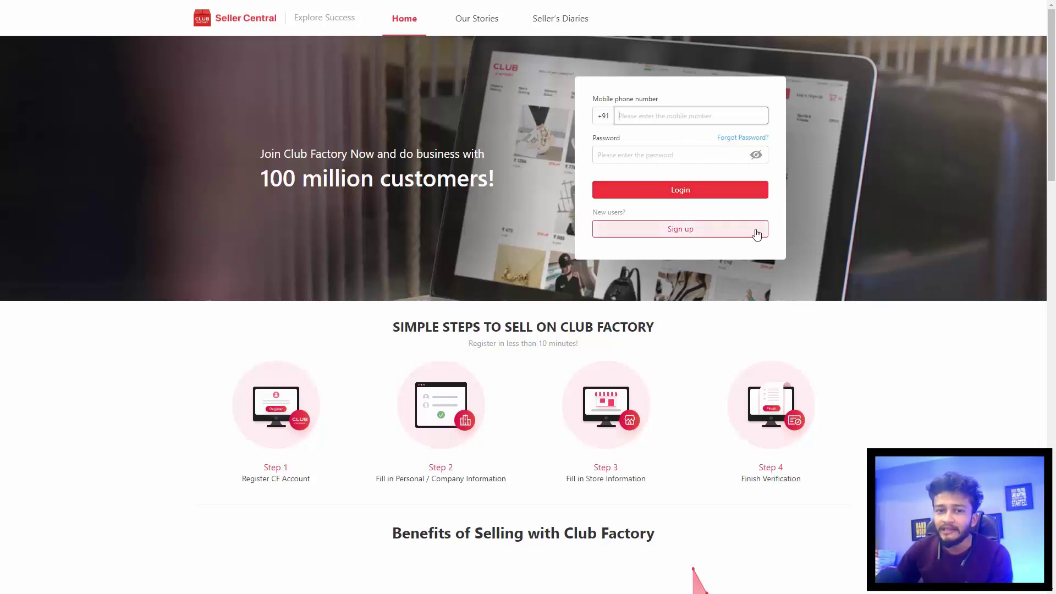
{"action": "left_click", "coordinate": [670, 238]}
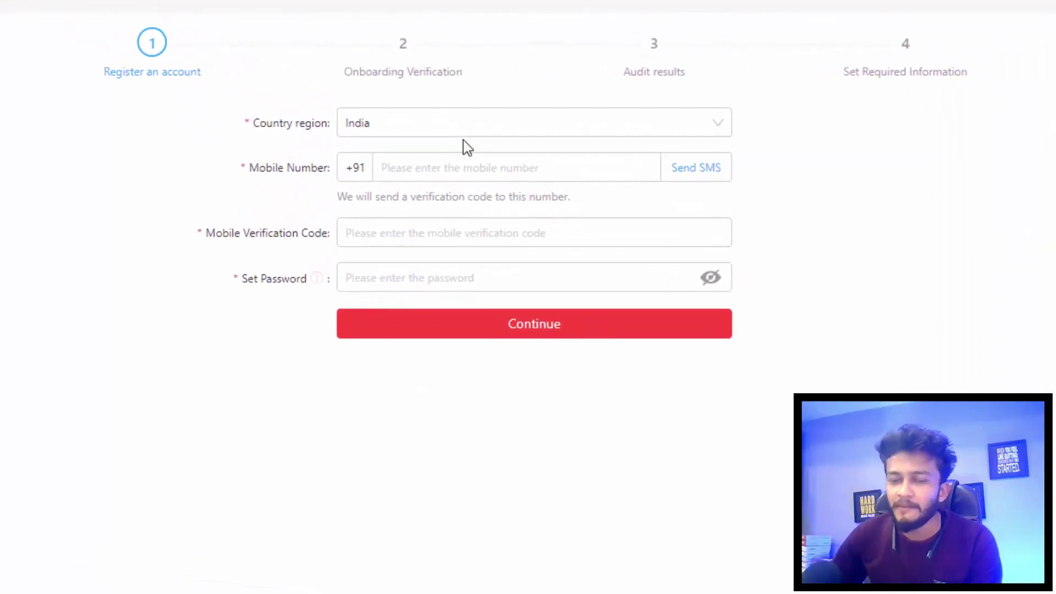
{"action": "left_click", "coordinate": [453, 172]}
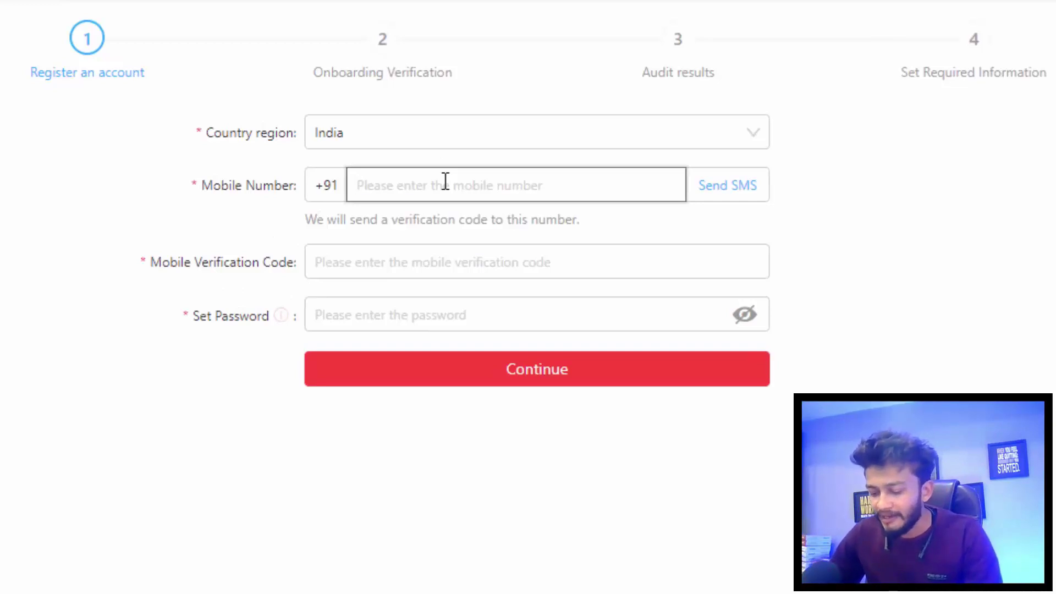
{"action": "type", "text": "79879100"}
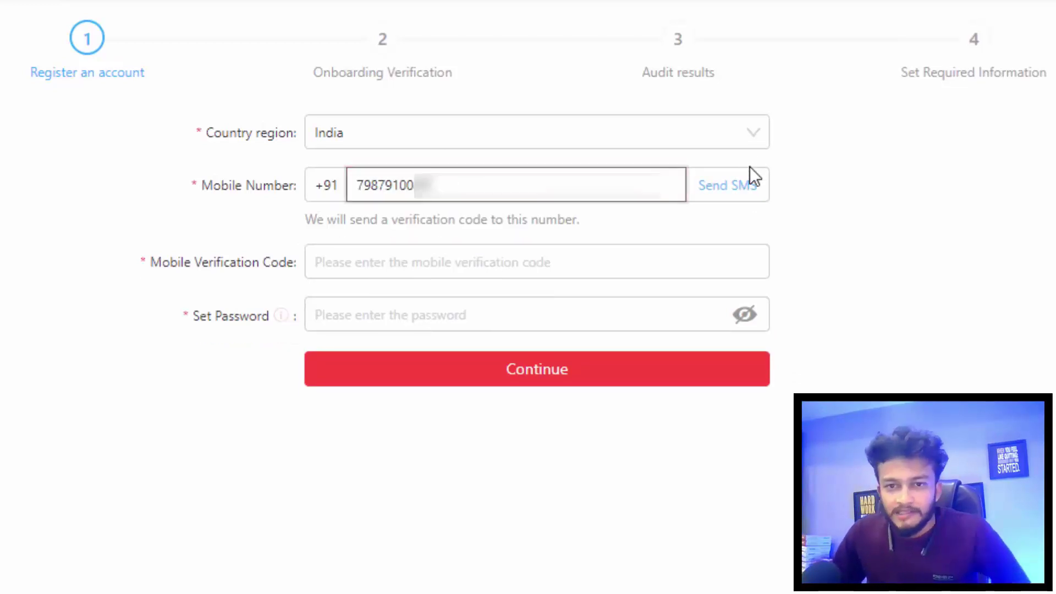
{"action": "left_click", "coordinate": [738, 193]}
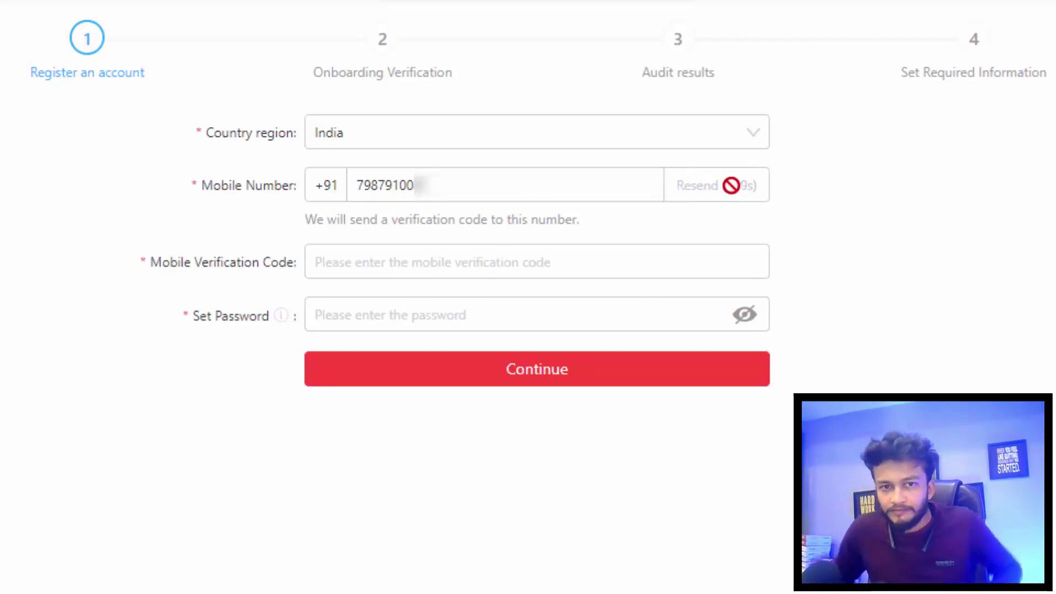
Enter the received SMS code and a new account password, then continue to Onboarding Verification.
{"action": "left_click", "coordinate": [408, 277]}
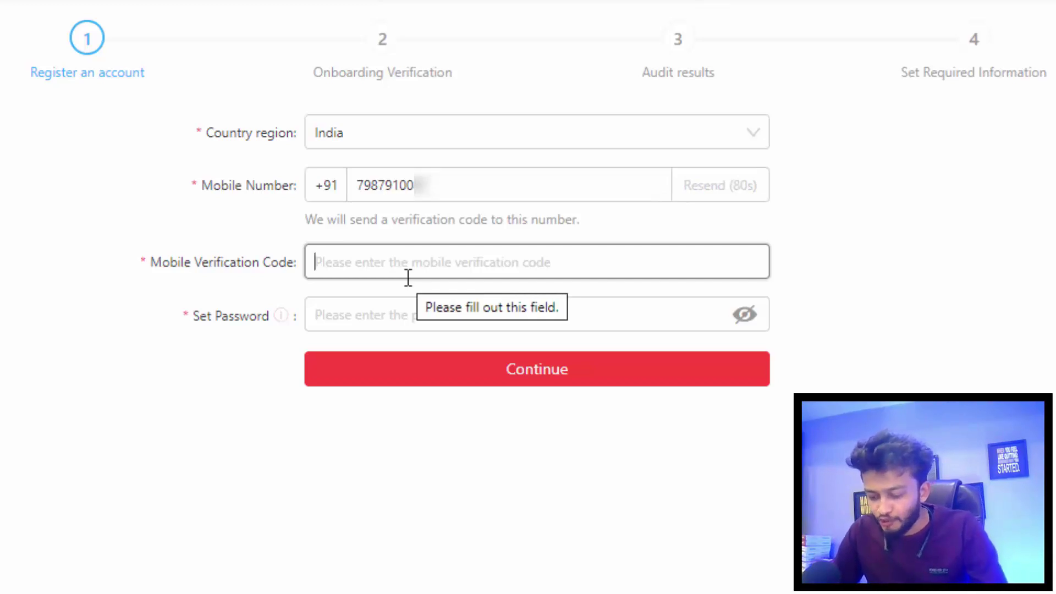
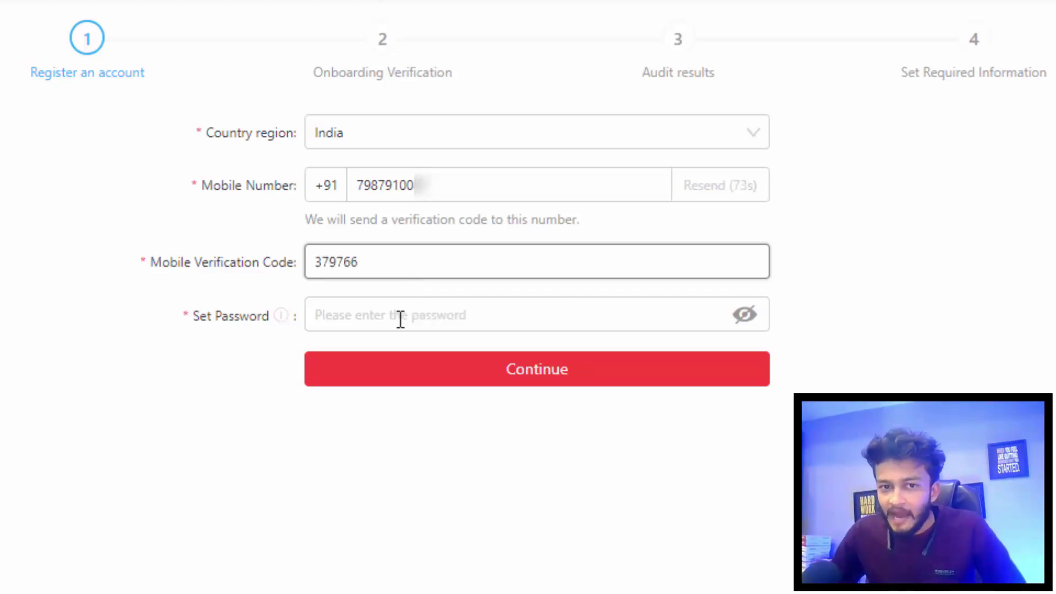
{"action": "left_click", "coordinate": [400, 317]}
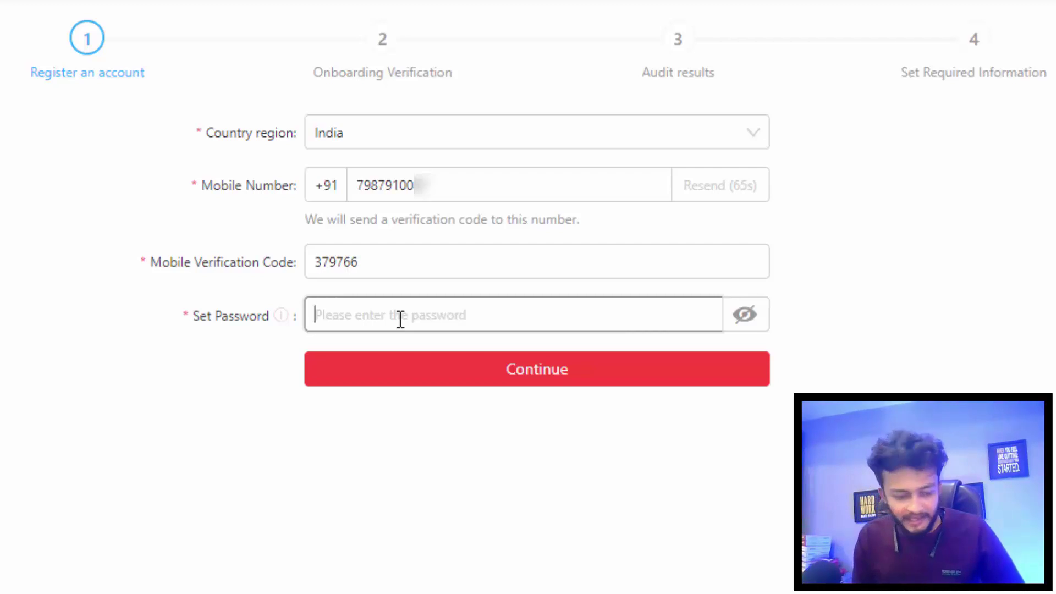
{"action": "type", "text": "••••"}
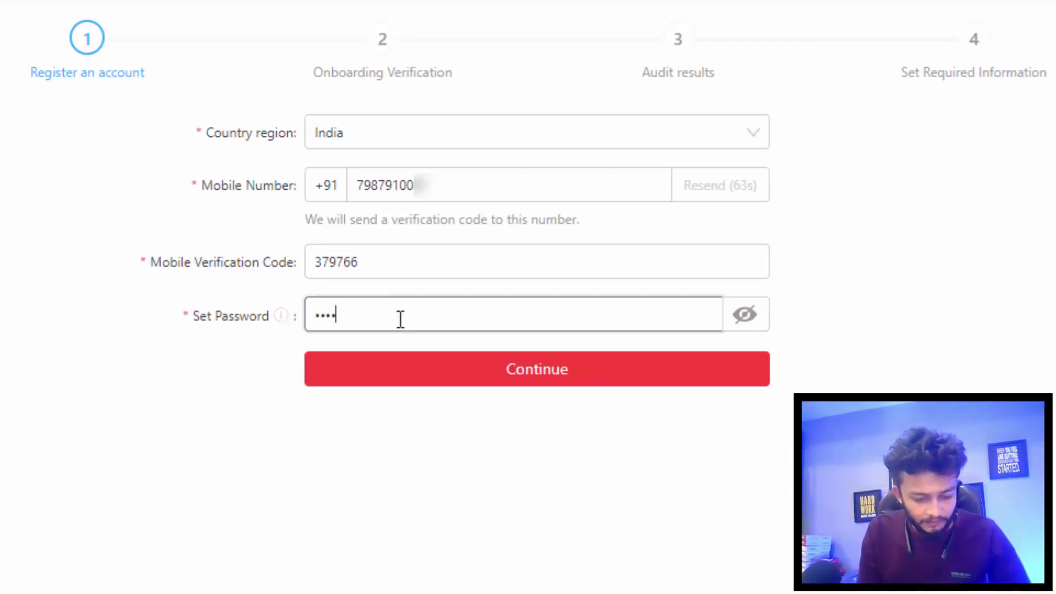
{"action": "type", "text": "••••••"}
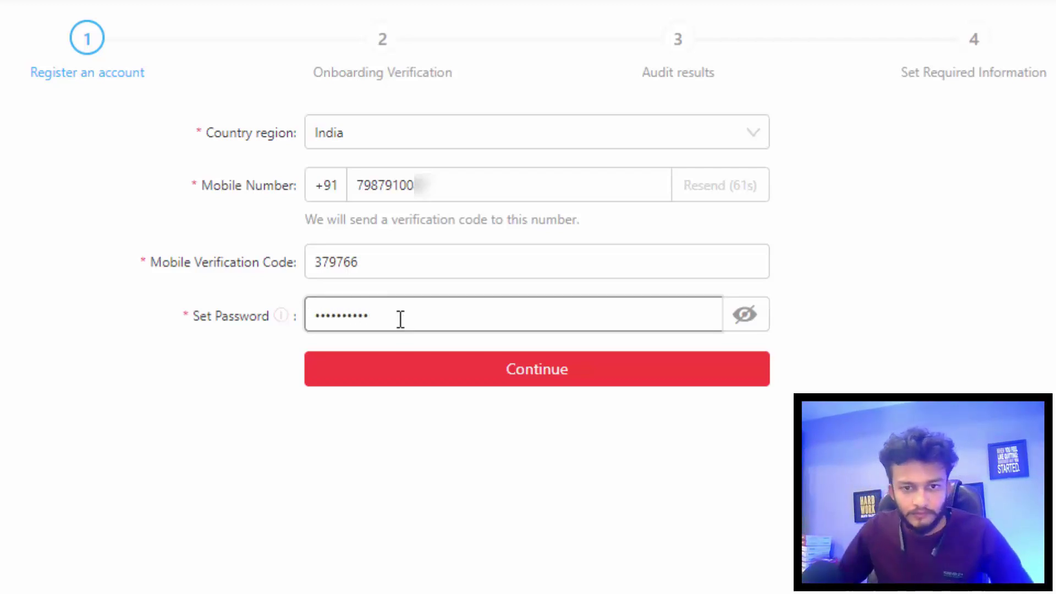
{"action": "left_click", "coordinate": [513, 369]}
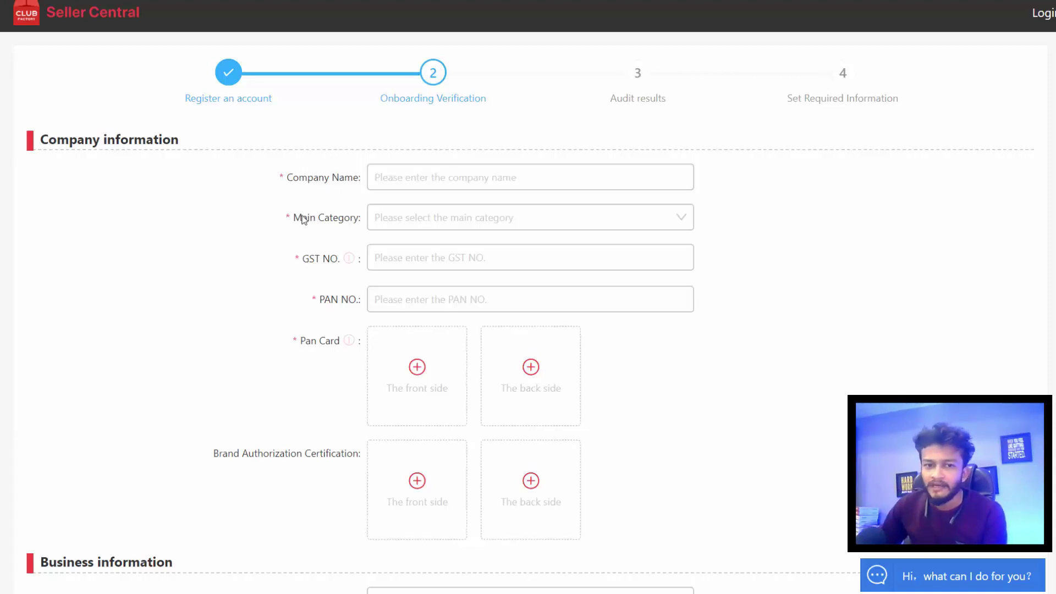
{"action": "left_click", "coordinate": [433, 223]}
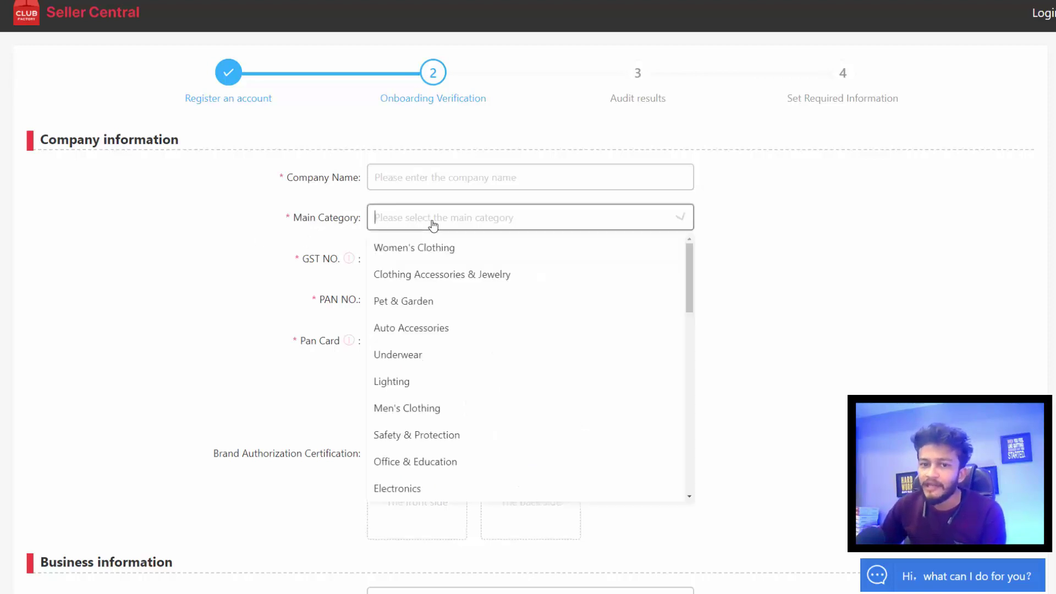
{"action": "scroll", "coordinate": [639, 297], "scroll_direction": "down", "scroll_amount": 6}
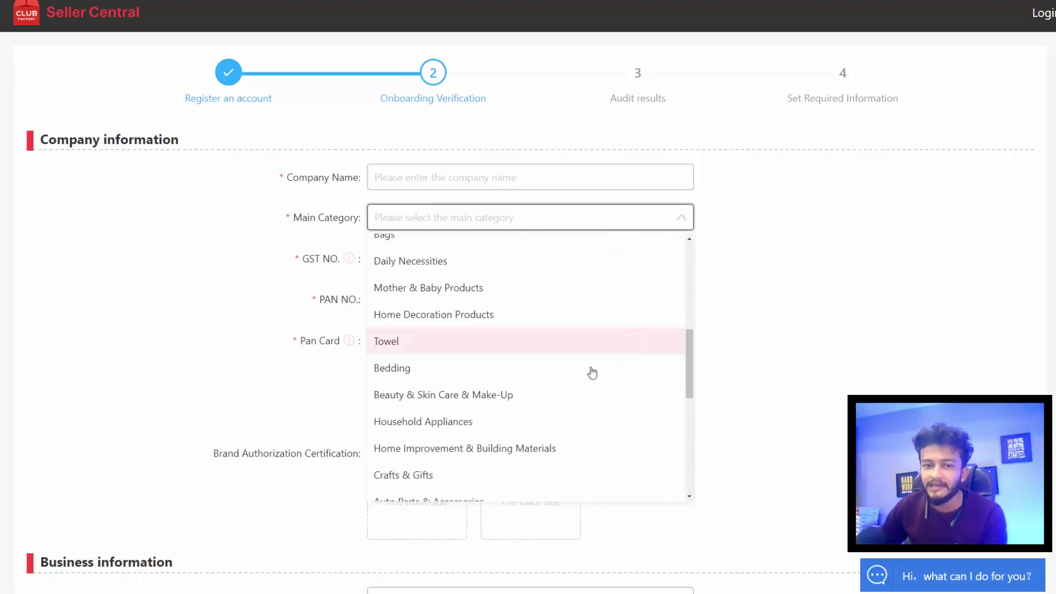
{"action": "scroll", "coordinate": [504, 265], "scroll_direction": "up", "scroll_amount": 6}
{"action": "scroll", "coordinate": [513, 270], "scroll_direction": "down", "scroll_amount": 4}
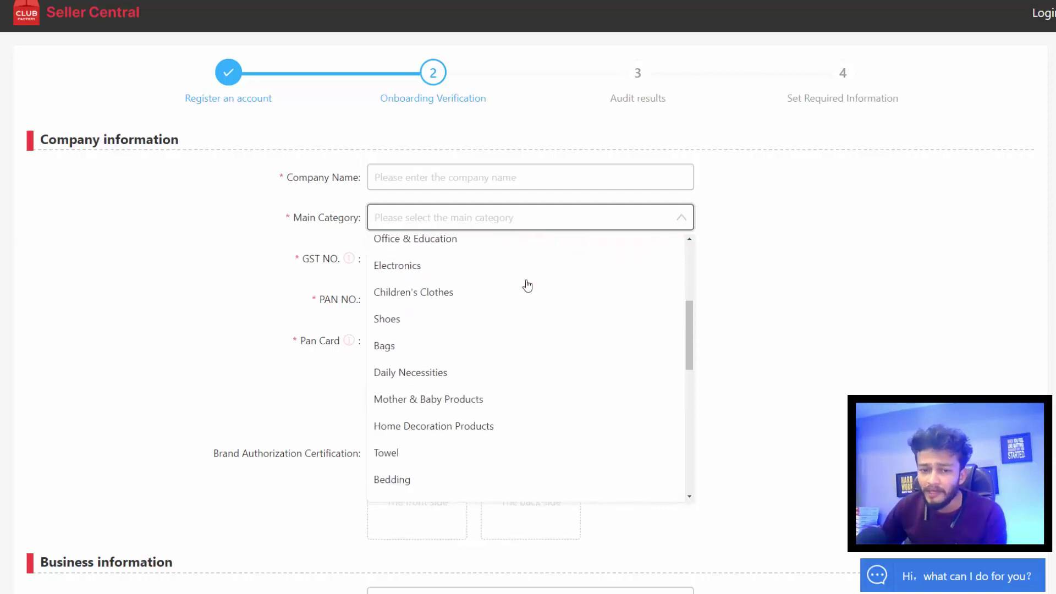
{"action": "scroll", "coordinate": [534, 287], "scroll_direction": "down", "scroll_amount": 4}
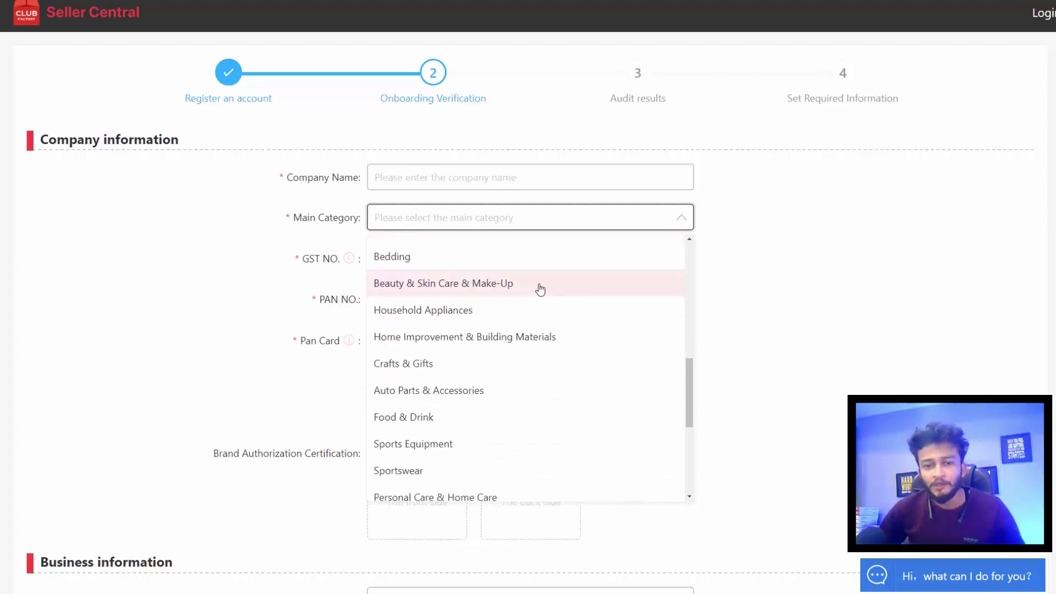
{"action": "scroll", "coordinate": [547, 276], "scroll_direction": "down", "scroll_amount": 2}
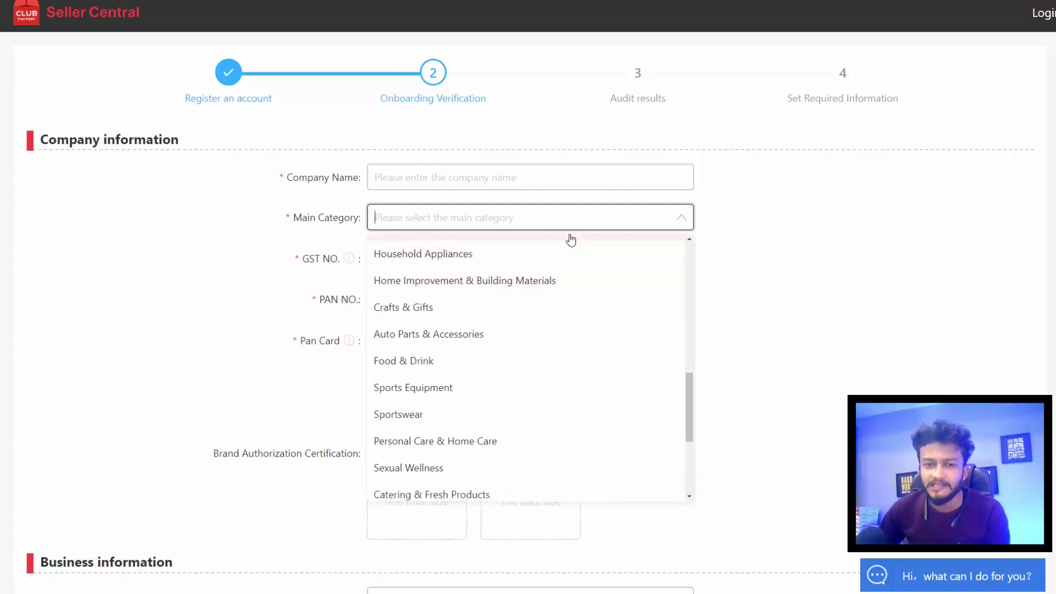
{"action": "scroll", "coordinate": [502, 348], "scroll_direction": "down", "scroll_amount": 5}
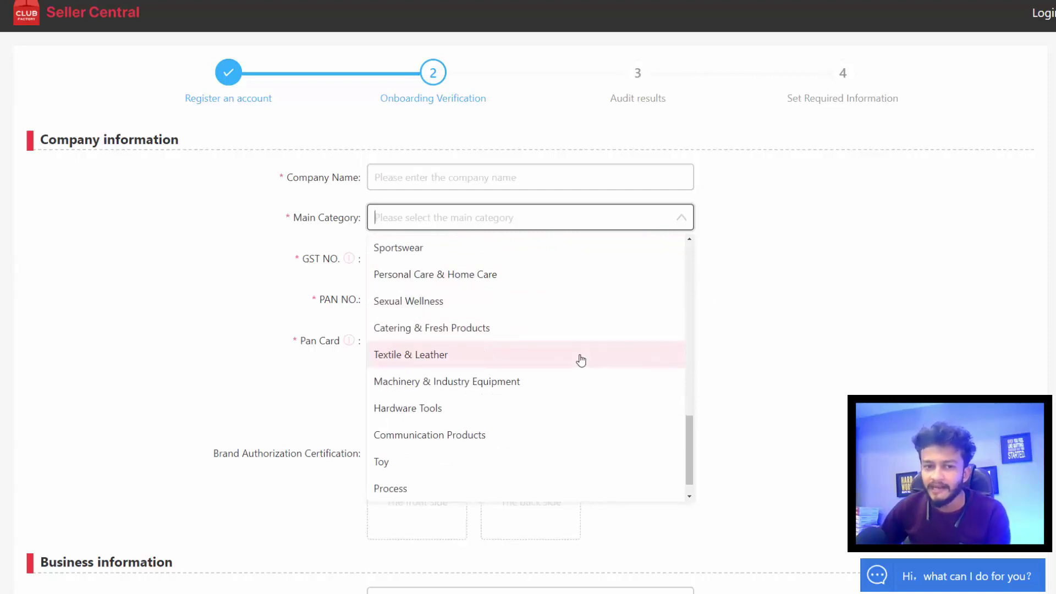
{"action": "left_click", "coordinate": [735, 227]}
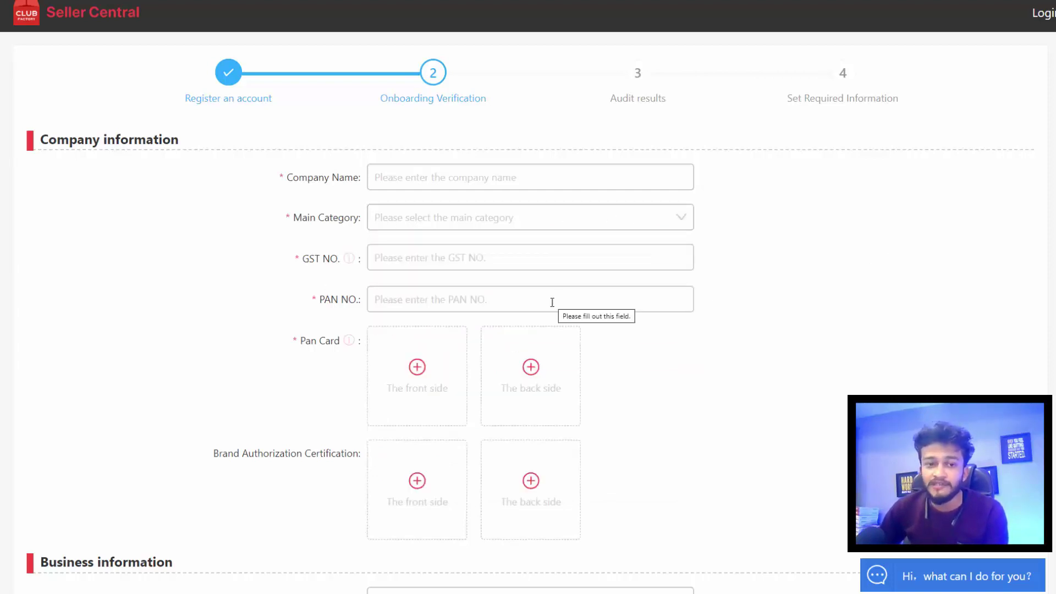
Leave the GST NO. field blank and scroll down toward the Business information section.
{"action": "left_click", "coordinate": [409, 264]}
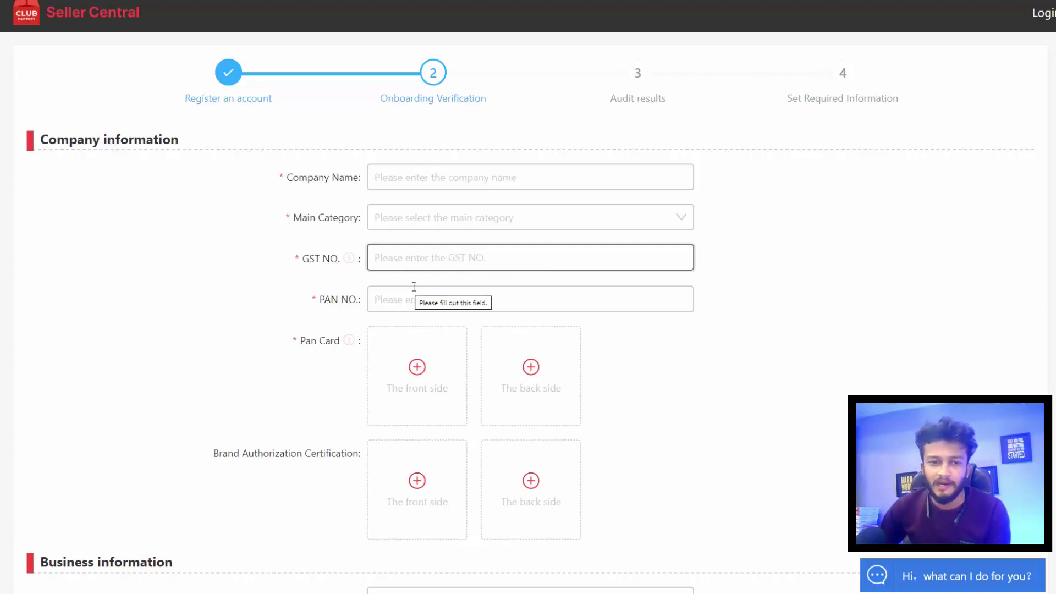
{"action": "left_click", "coordinate": [328, 299]}
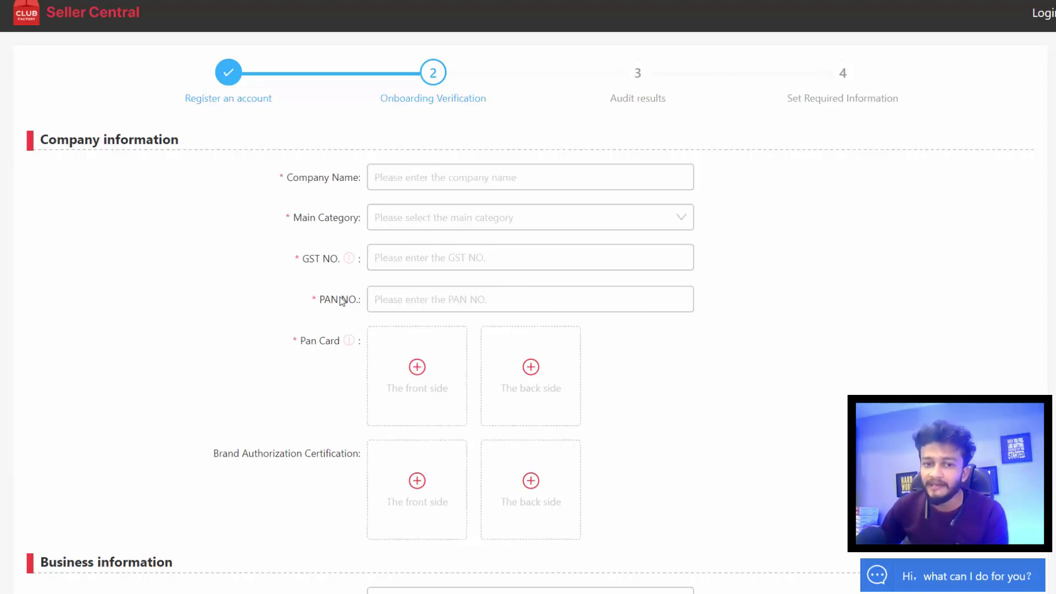
{"action": "scroll", "coordinate": [703, 274], "scroll_direction": "down", "scroll_amount": 2}
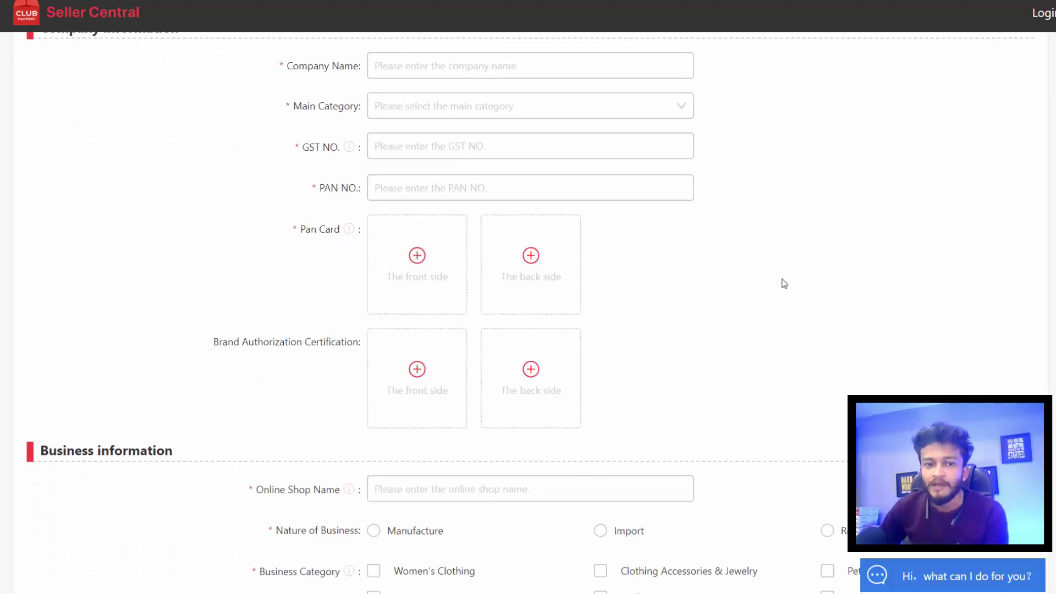
{"action": "scroll", "coordinate": [783, 282], "scroll_direction": "down", "scroll_amount": 1}
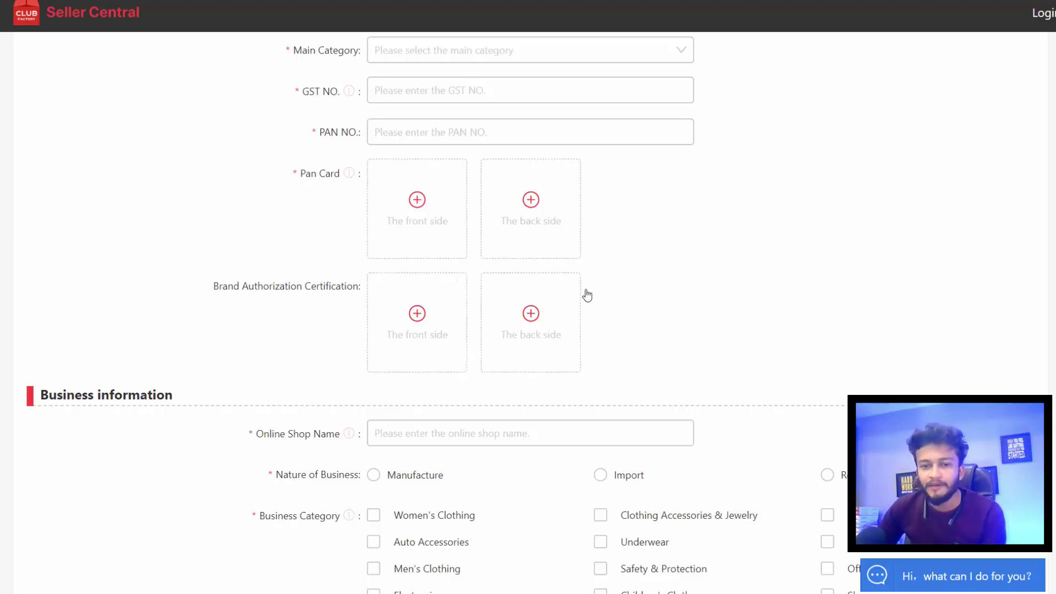
Review the Business information heading and leave the Online Shop Name field empty.
{"action": "scroll", "coordinate": [708, 302], "scroll_direction": "down", "scroll_amount": 2}
{"action": "scroll", "coordinate": [707, 302], "scroll_direction": "down", "scroll_amount": 3}
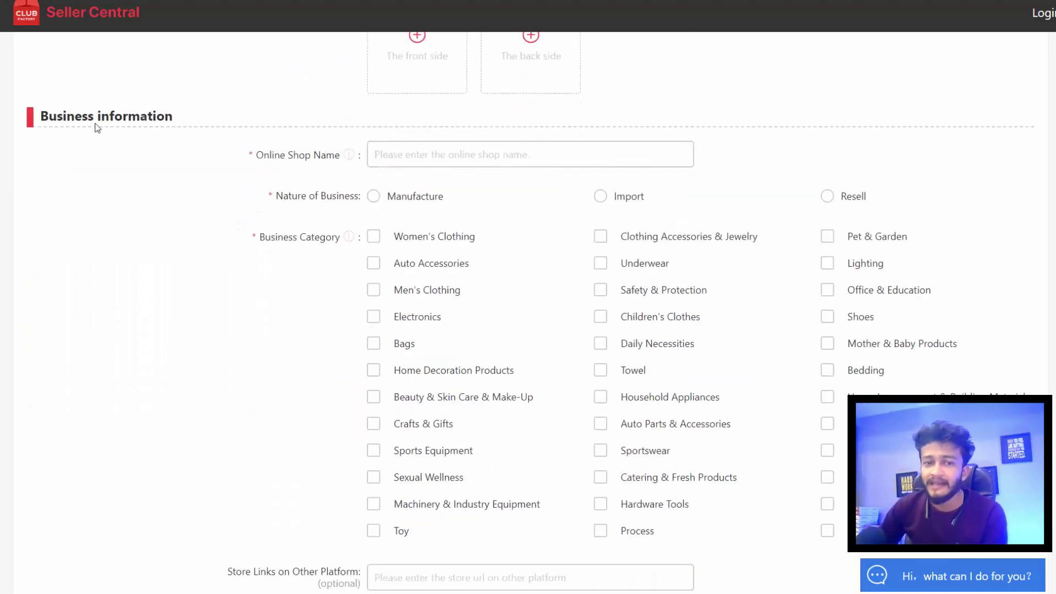
{"action": "left_click_drag", "start_coordinate": [44, 118], "coordinate": [191, 116]}
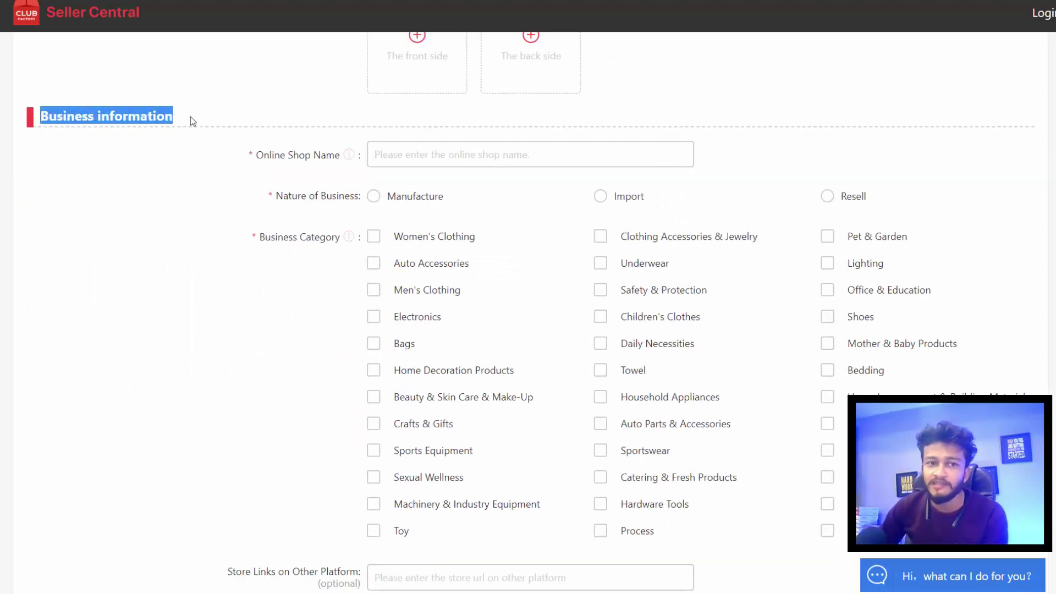
{"action": "left_click", "coordinate": [303, 161]}
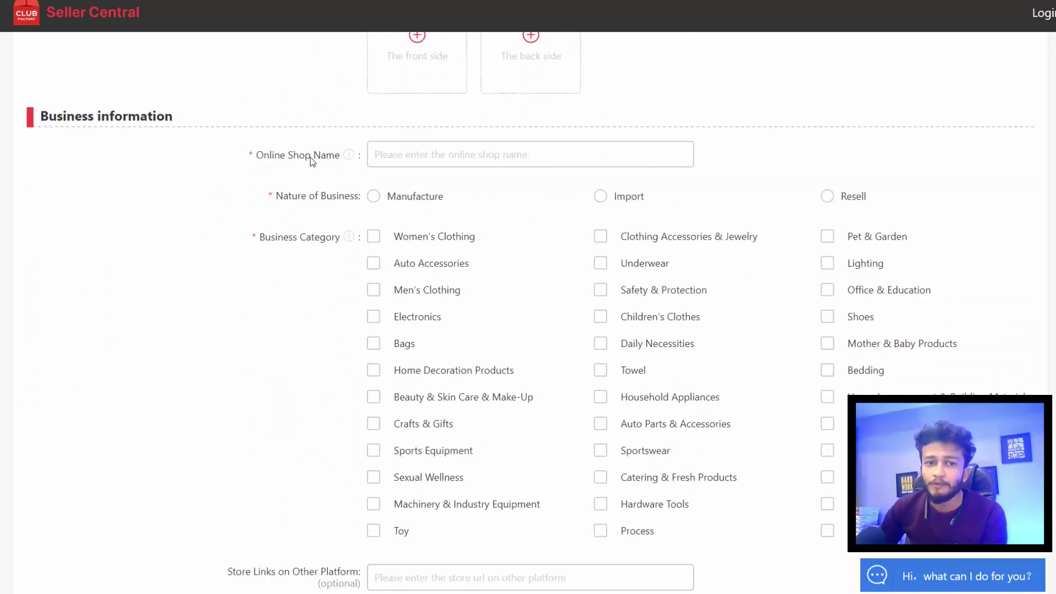
{"action": "left_click", "coordinate": [404, 162]}
{"action": "left_click", "coordinate": [229, 183]}
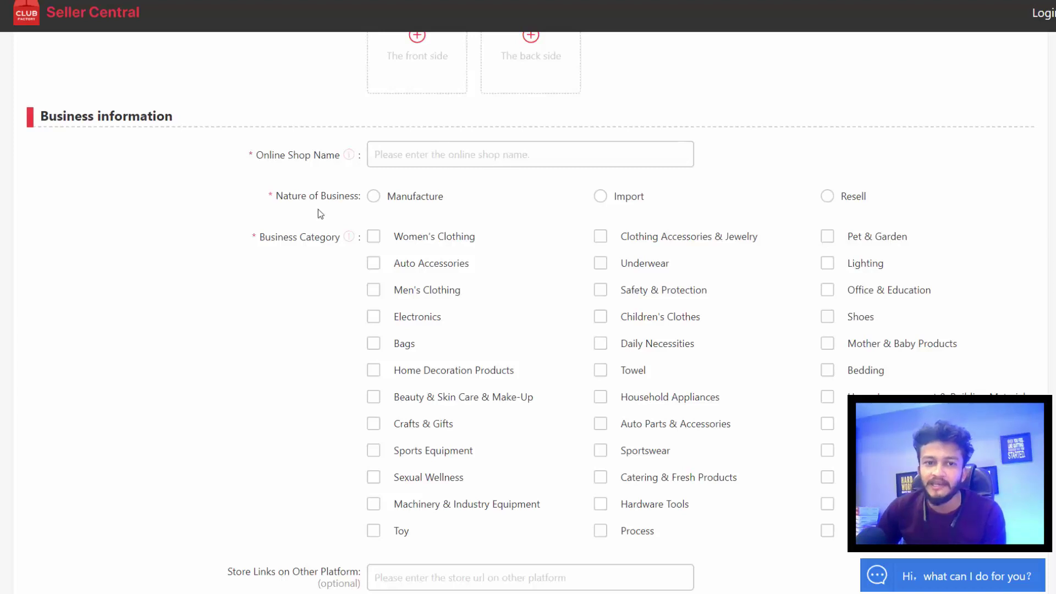
Review the Nature of Business category checkboxes and scroll down to Contact information.
{"action": "left_click_drag", "start_coordinate": [283, 196], "coordinate": [355, 197]}
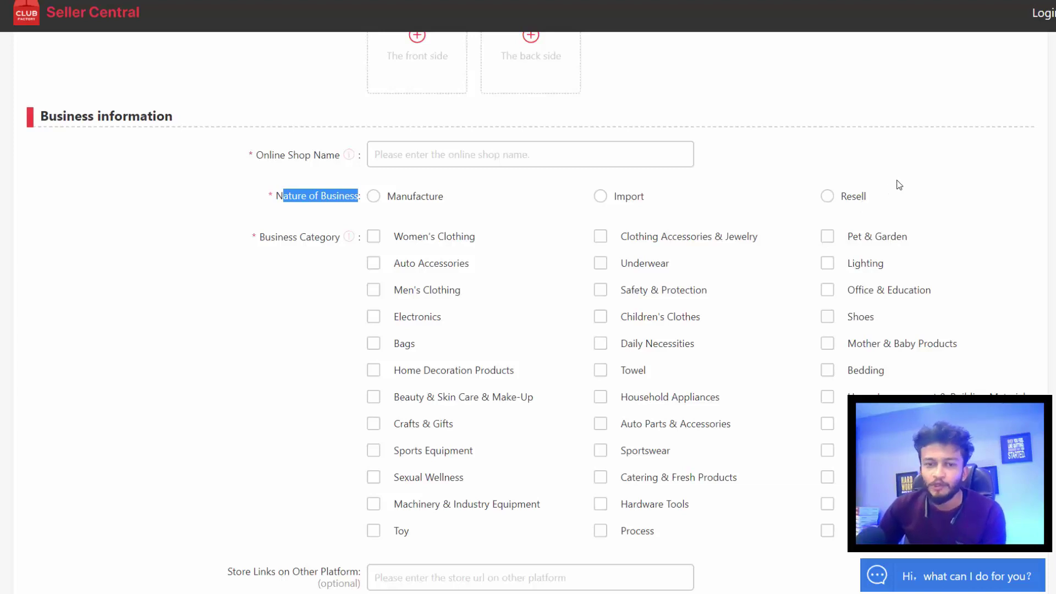
{"action": "scroll", "coordinate": [726, 145], "scroll_direction": "down", "scroll_amount": 2}
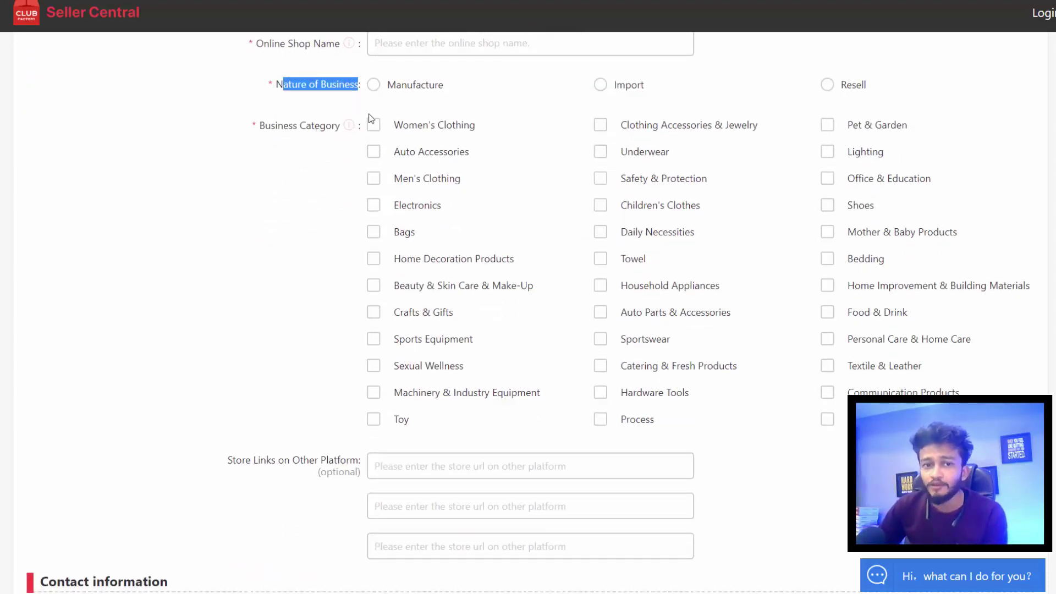
{"action": "mouse_move", "coordinate": [350, 126]}
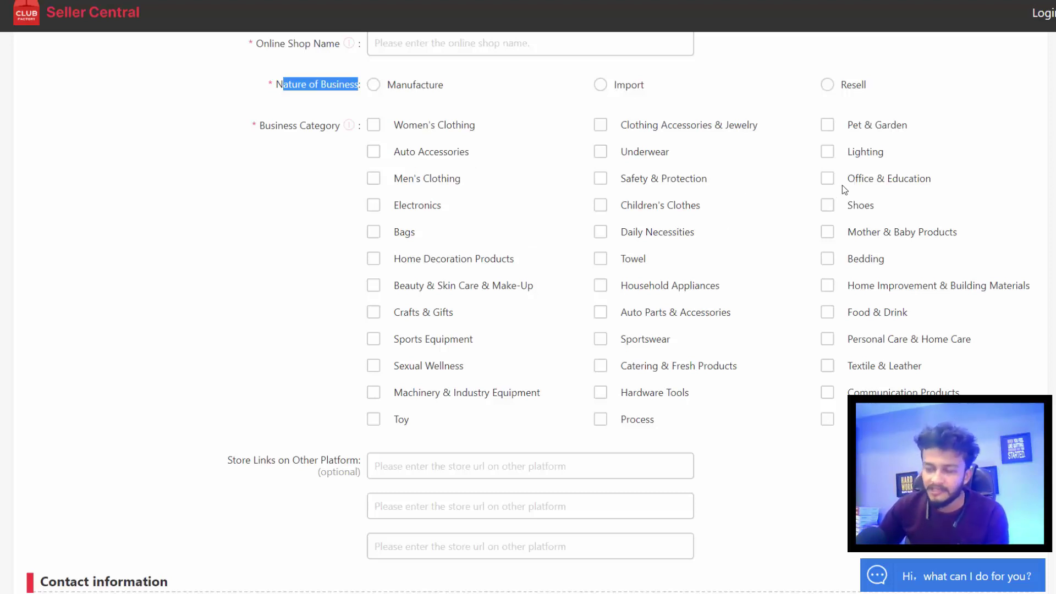
{"action": "scroll", "coordinate": [853, 182], "scroll_direction": "down", "scroll_amount": 6}
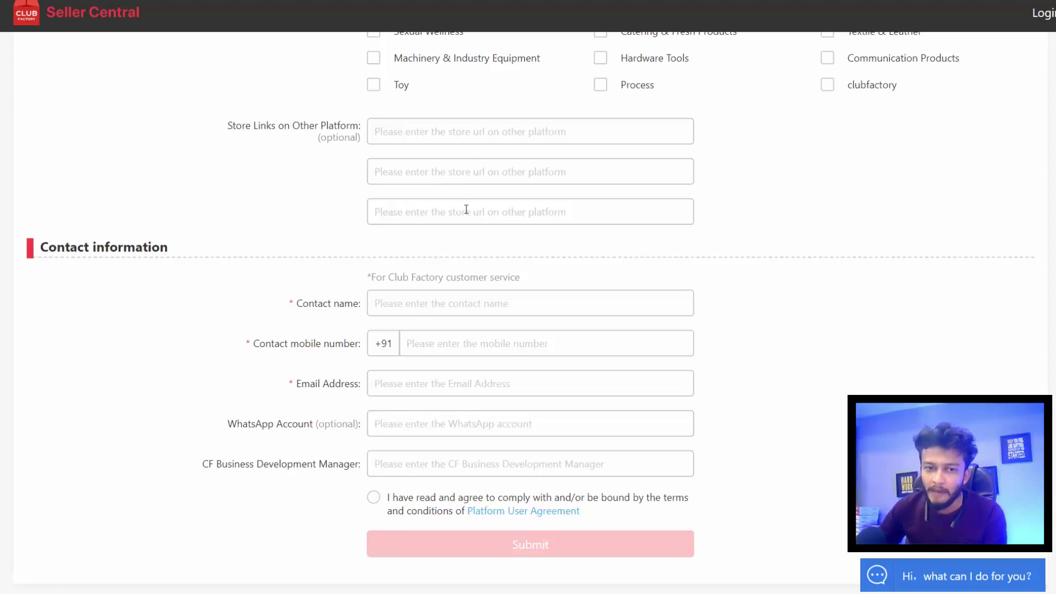
Pass the Contact name and CF Business Development Manager fields, accept the Platform User Agreement, and submit.
{"action": "scroll", "coordinate": [767, 189], "scroll_direction": "down", "scroll_amount": 1}
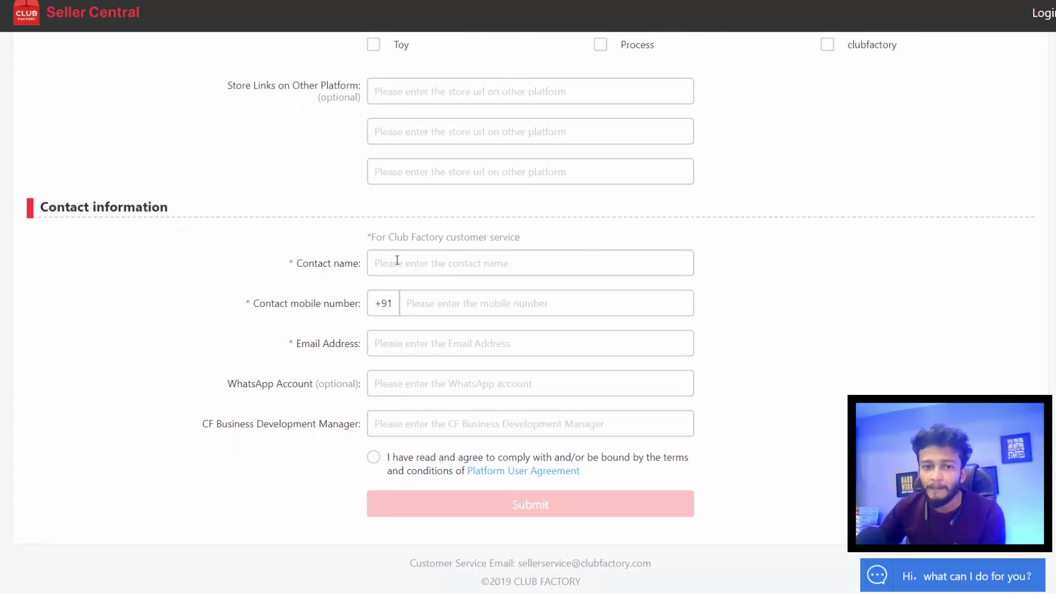
{"action": "left_click", "coordinate": [427, 262]}
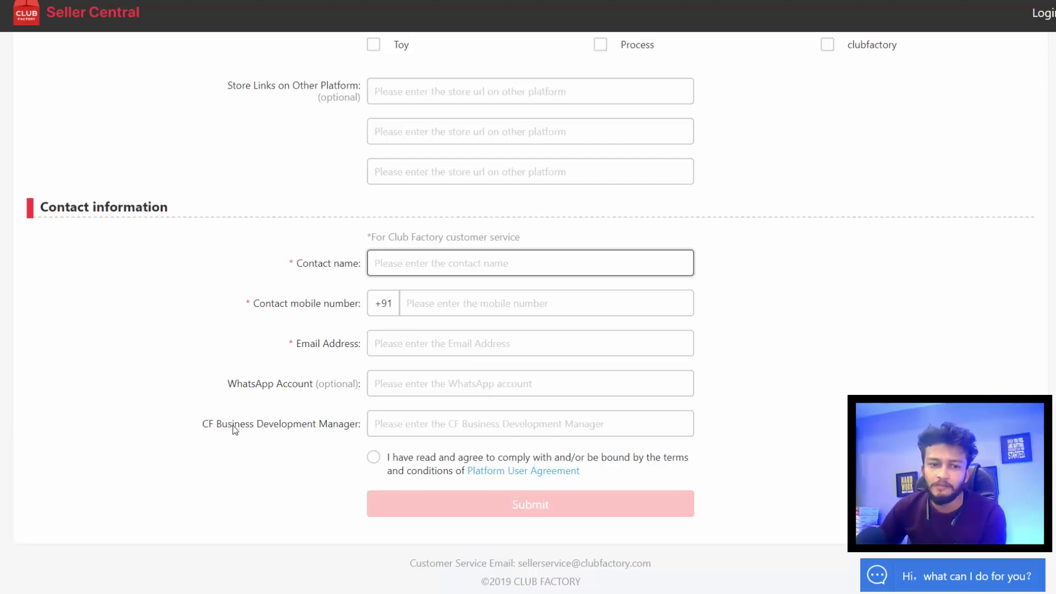
{"action": "left_click", "coordinate": [555, 421]}
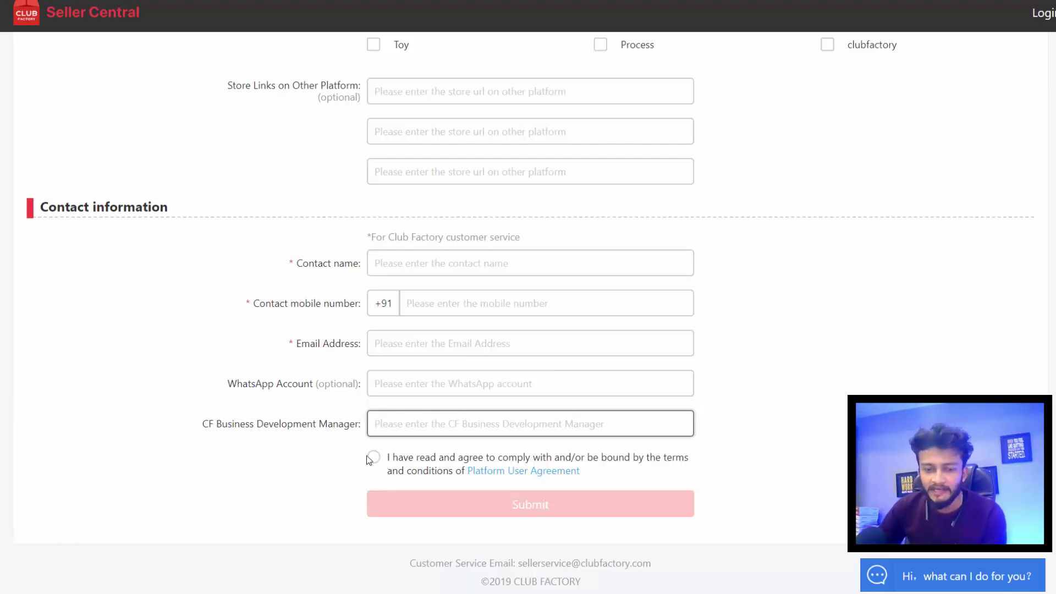
{"action": "left_click", "coordinate": [375, 457]}
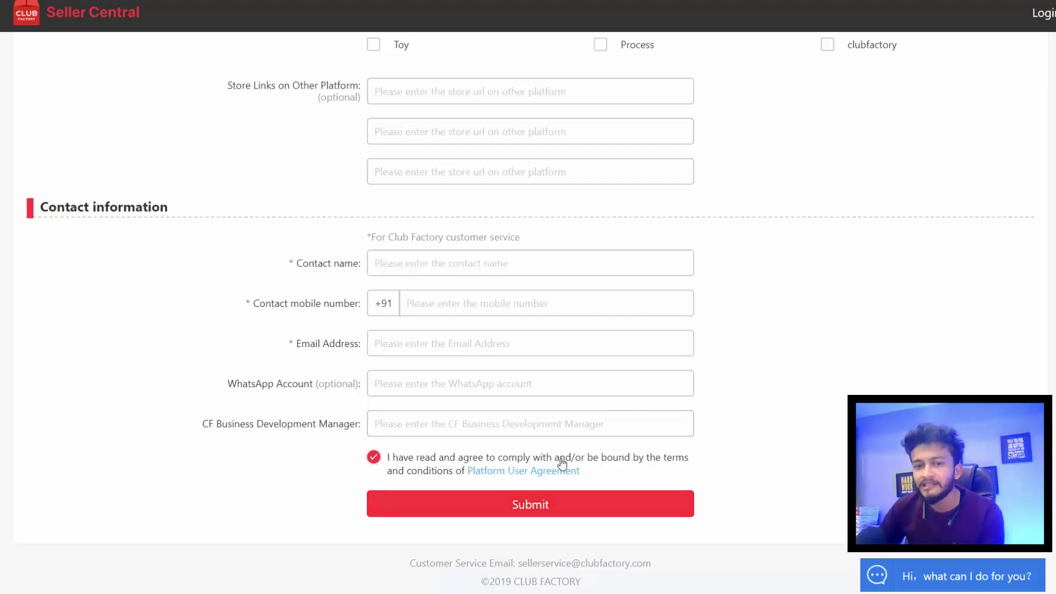
{"action": "left_click", "coordinate": [531, 474]}
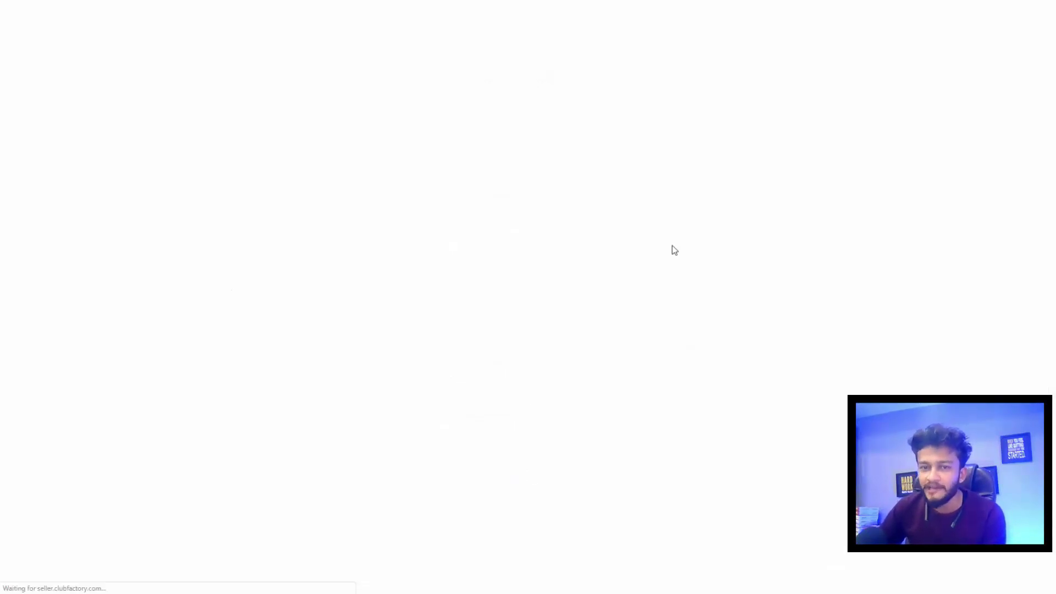